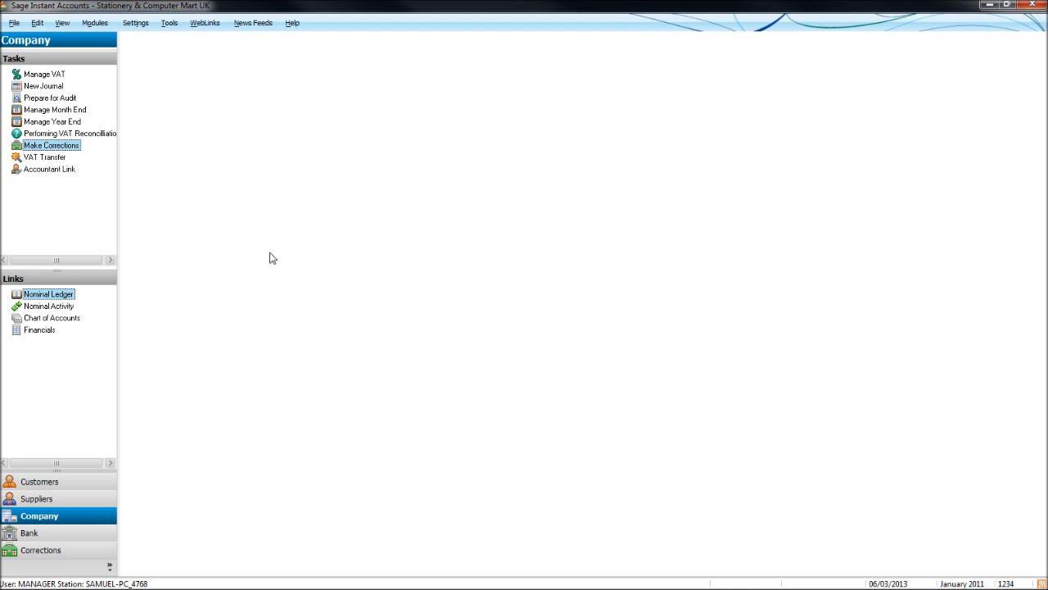
Open the ABS001 ABS Garages Ltd record from the Customers list.
{"action": "left_click", "coordinate": [75, 489]}
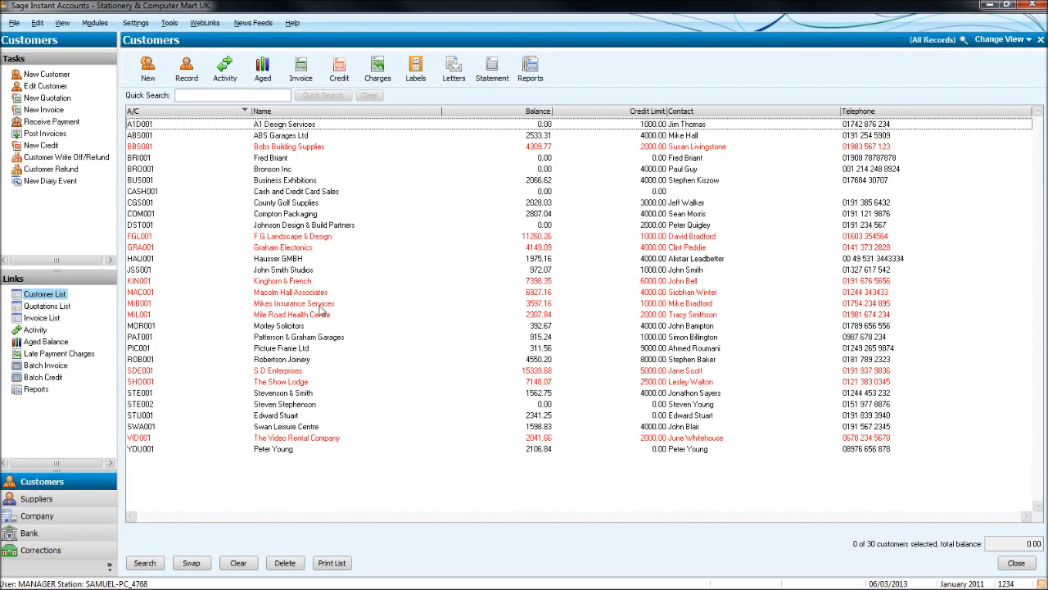
{"action": "double_click", "coordinate": [283, 136]}
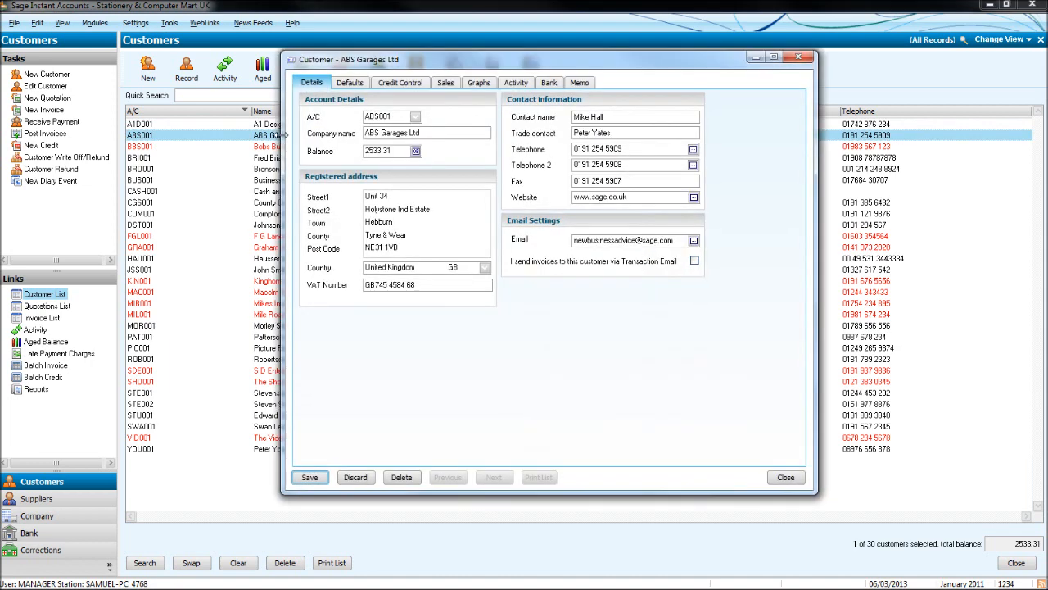
Compare line details of transactions 631, 1010 and 1105 on the Activity view, then close the record.
{"action": "left_click", "coordinate": [516, 83]}
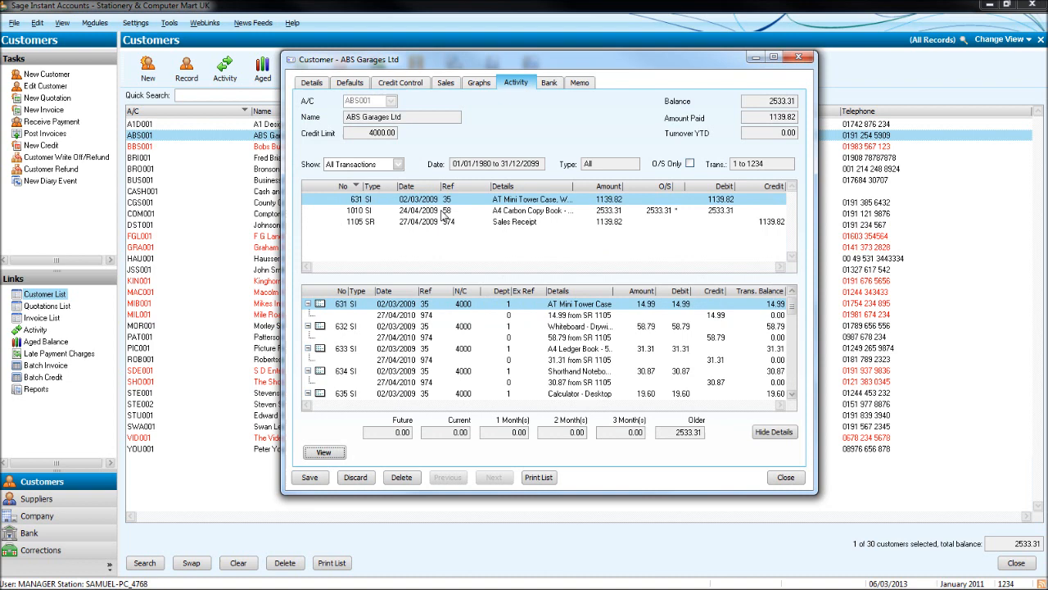
{"action": "left_click", "coordinate": [443, 210]}
{"action": "left_click", "coordinate": [446, 210]}
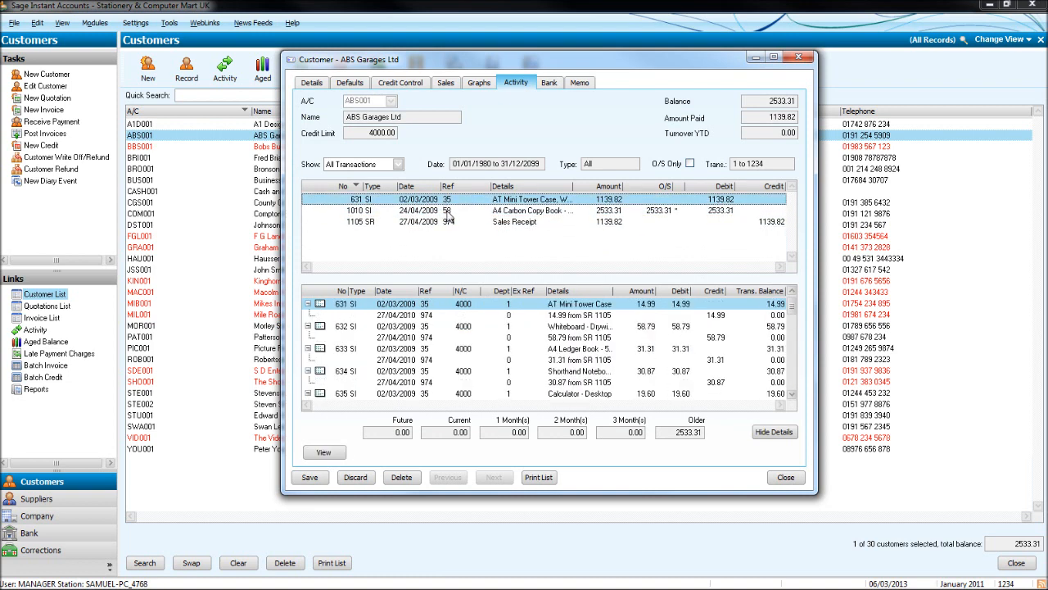
{"action": "left_click", "coordinate": [447, 210]}
{"action": "left_click", "coordinate": [451, 221]}
{"action": "left_click", "coordinate": [447, 210]}
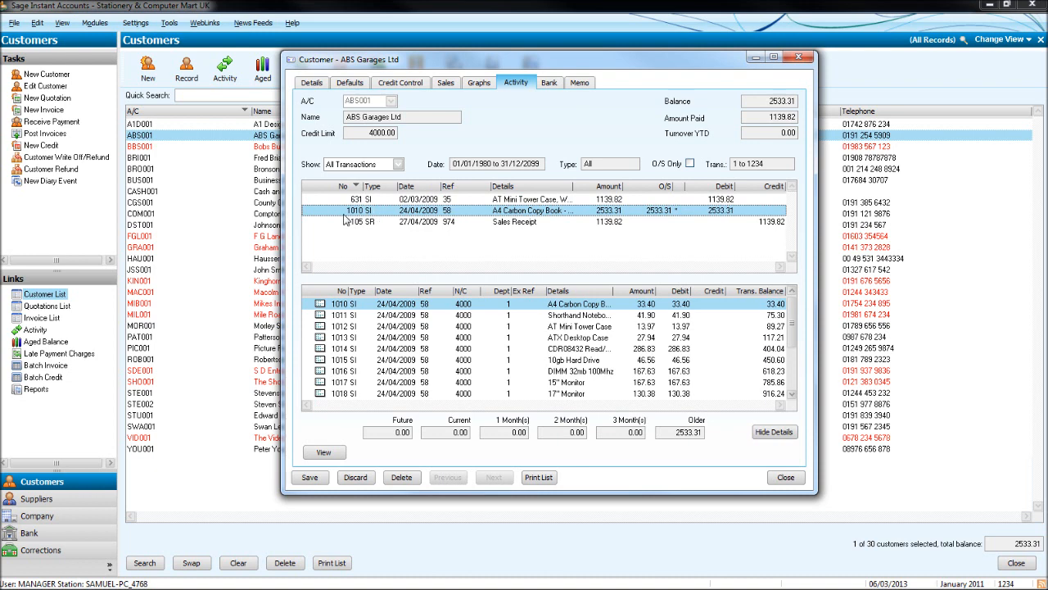
{"action": "left_click", "coordinate": [798, 57]}
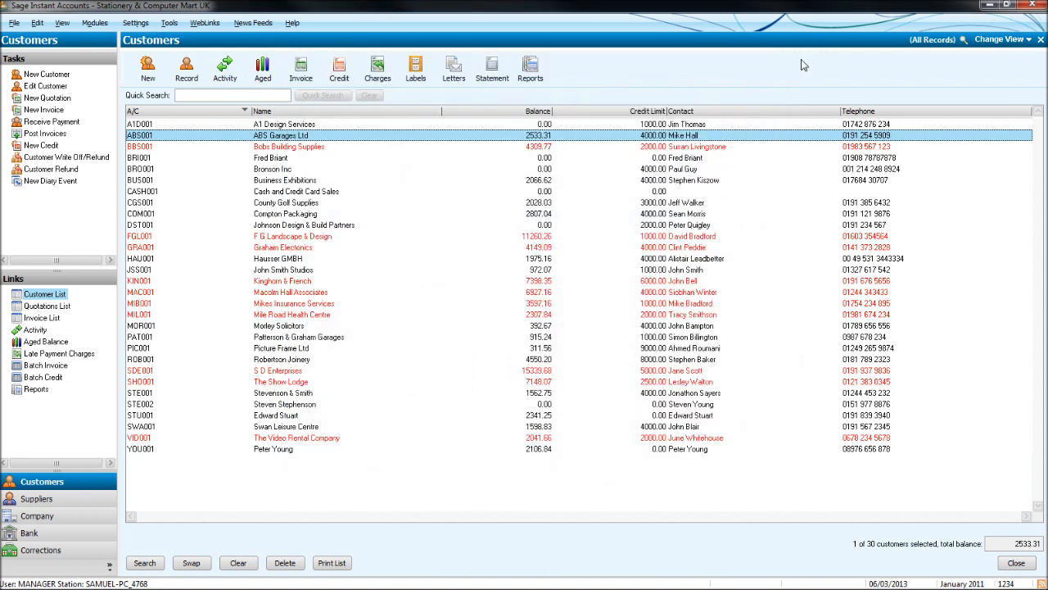
Remove Corrections from the module list and add it back.
{"action": "left_click", "coordinate": [109, 566]}
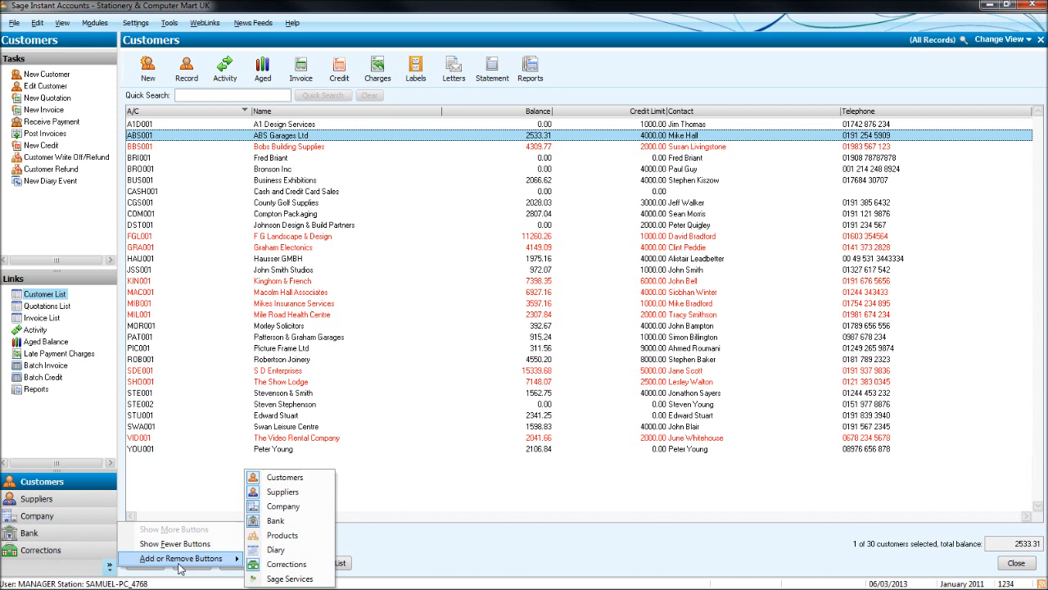
{"action": "mouse_move", "coordinate": [180, 558]}
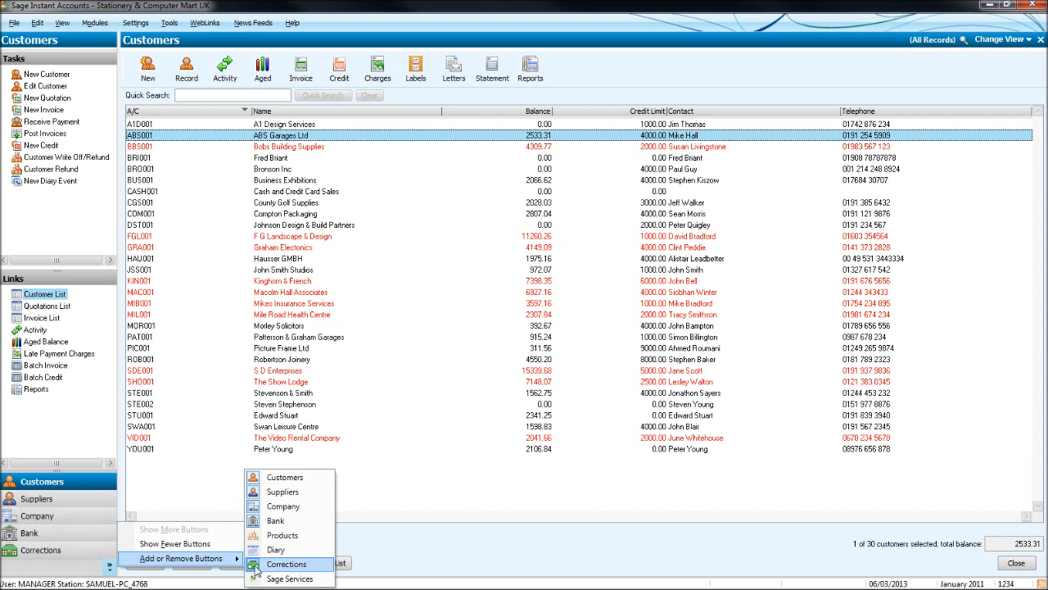
{"action": "left_click", "coordinate": [286, 564]}
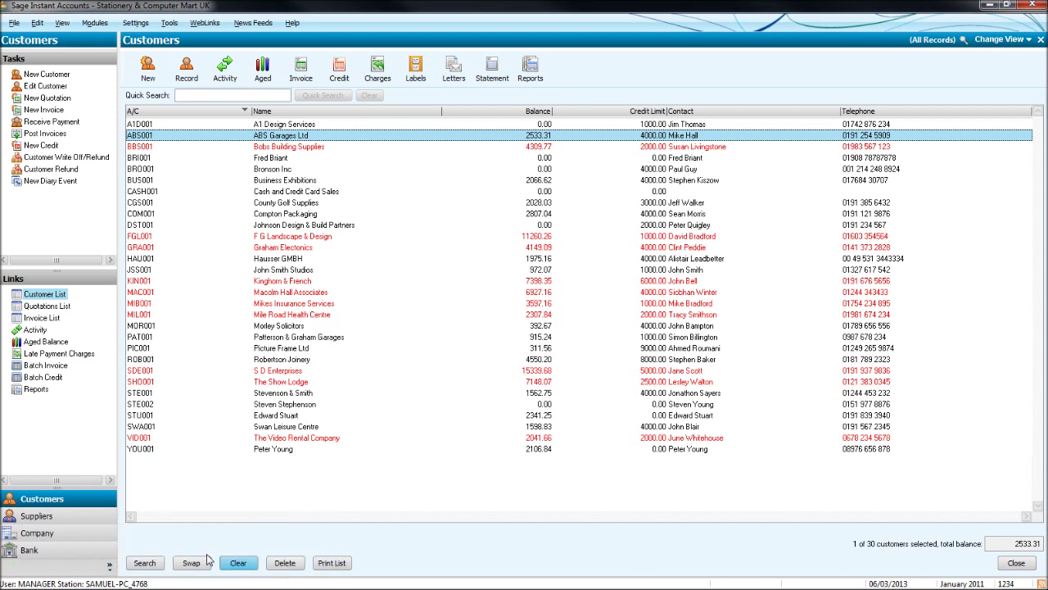
{"action": "left_click", "coordinate": [109, 565]}
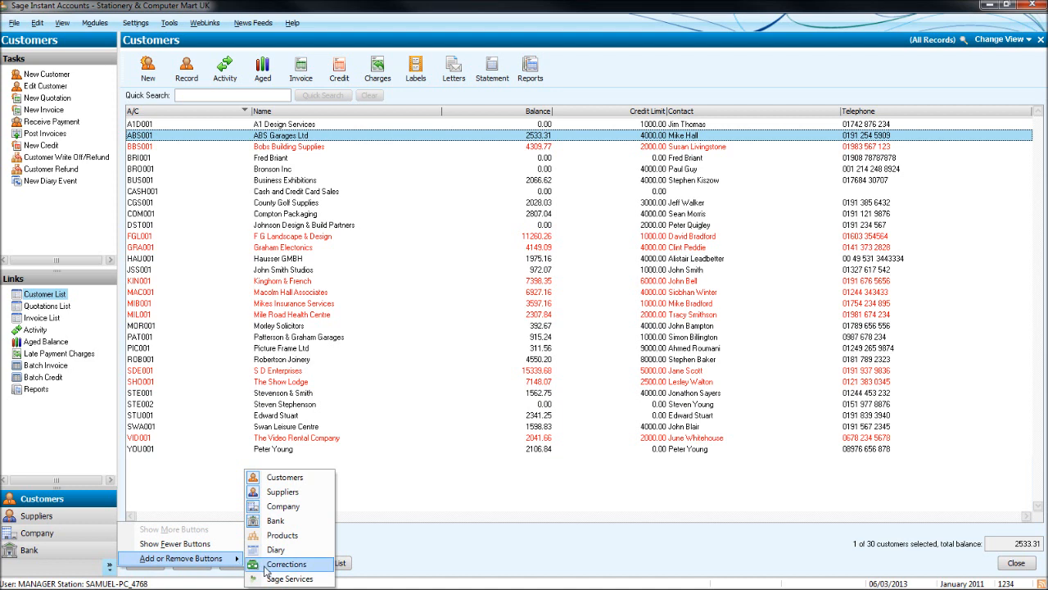
{"action": "left_click", "coordinate": [285, 565]}
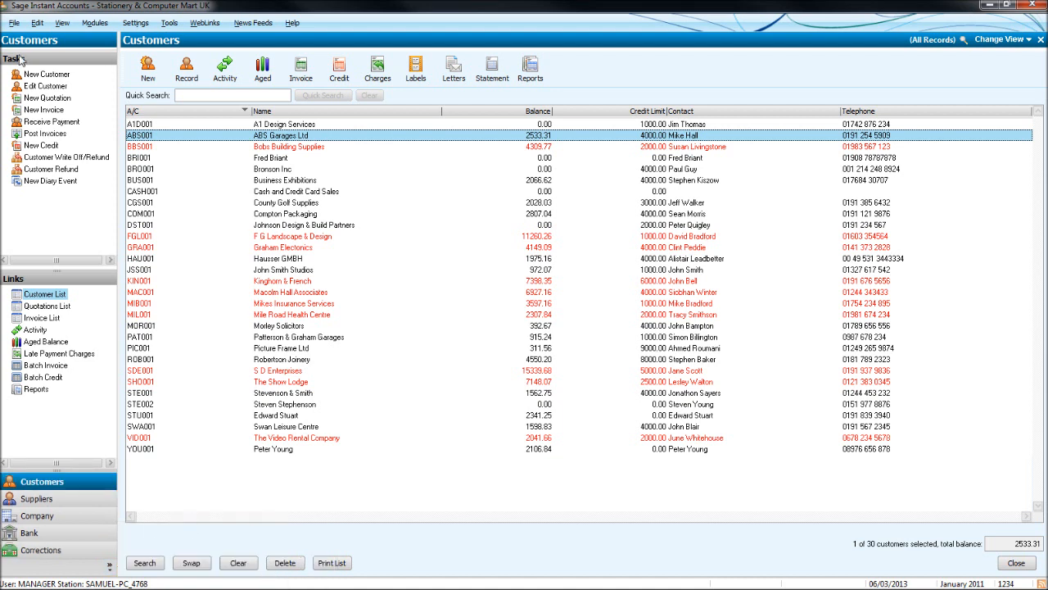
Enter File Maintenance, confirming window closure, and show the Corrections transaction list.
{"action": "left_click", "coordinate": [14, 23]}
{"action": "left_click", "coordinate": [41, 96]}
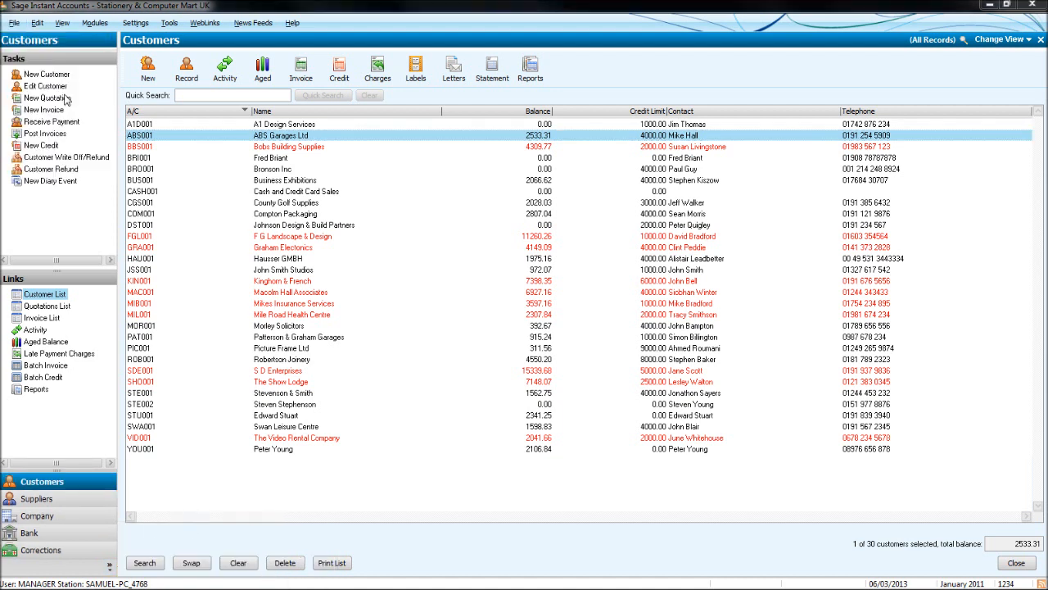
{"action": "left_click", "coordinate": [556, 339]}
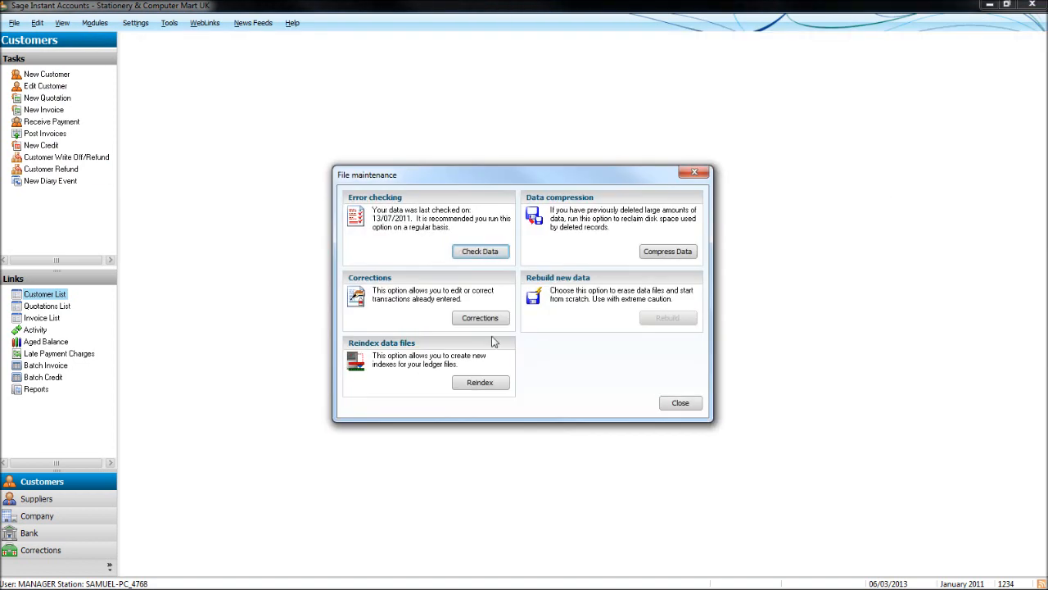
{"action": "left_click", "coordinate": [479, 317]}
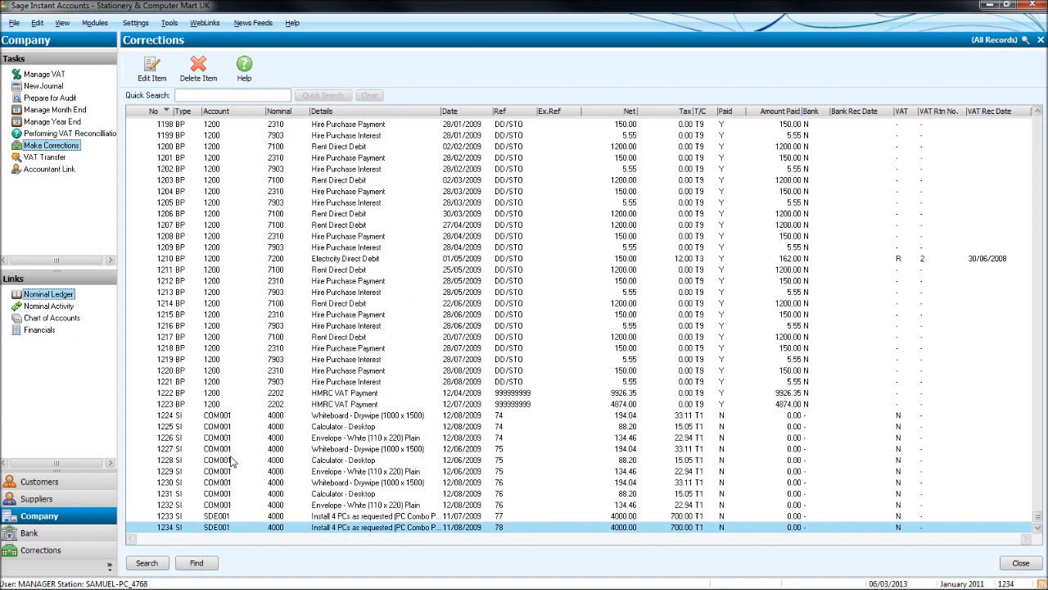
Find transaction number 1010 in the Corrections list and dismiss the Find box.
{"action": "left_click", "coordinate": [196, 563]}
{"action": "type", "text": "1010"}
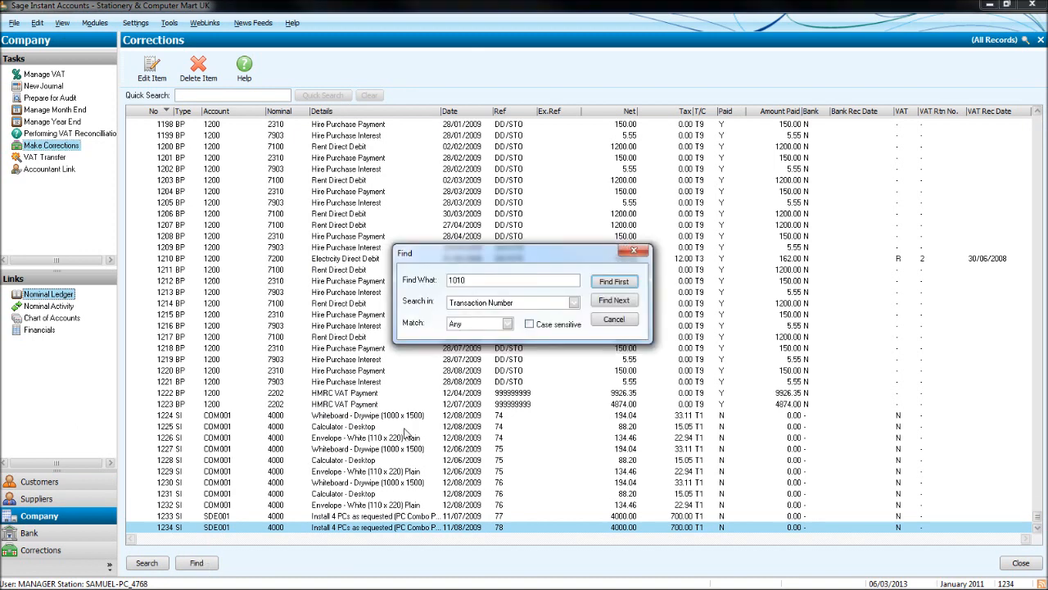
{"action": "key", "text": "Return"}
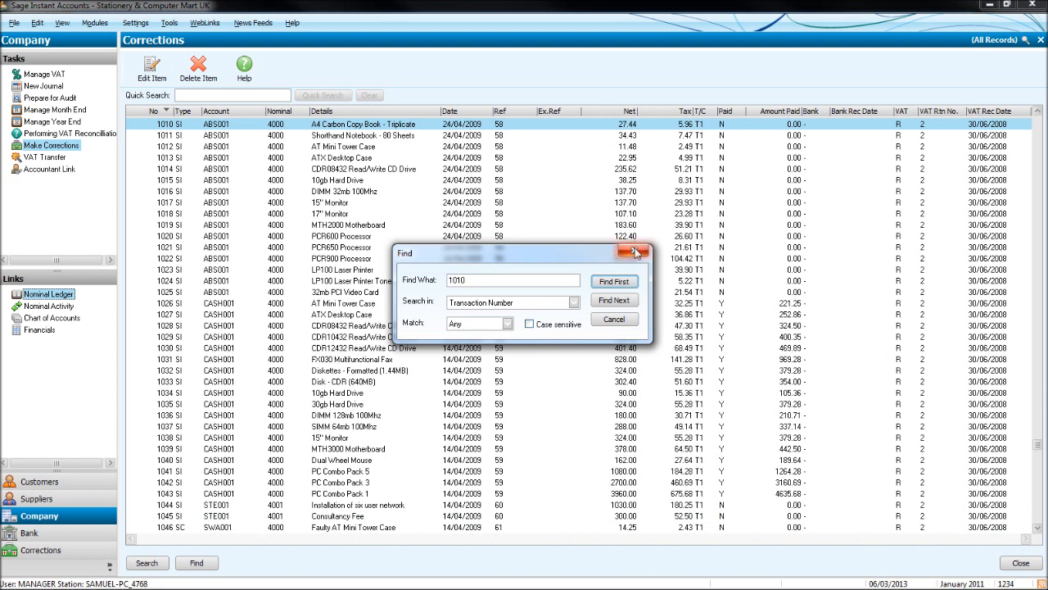
{"action": "left_click", "coordinate": [637, 252]}
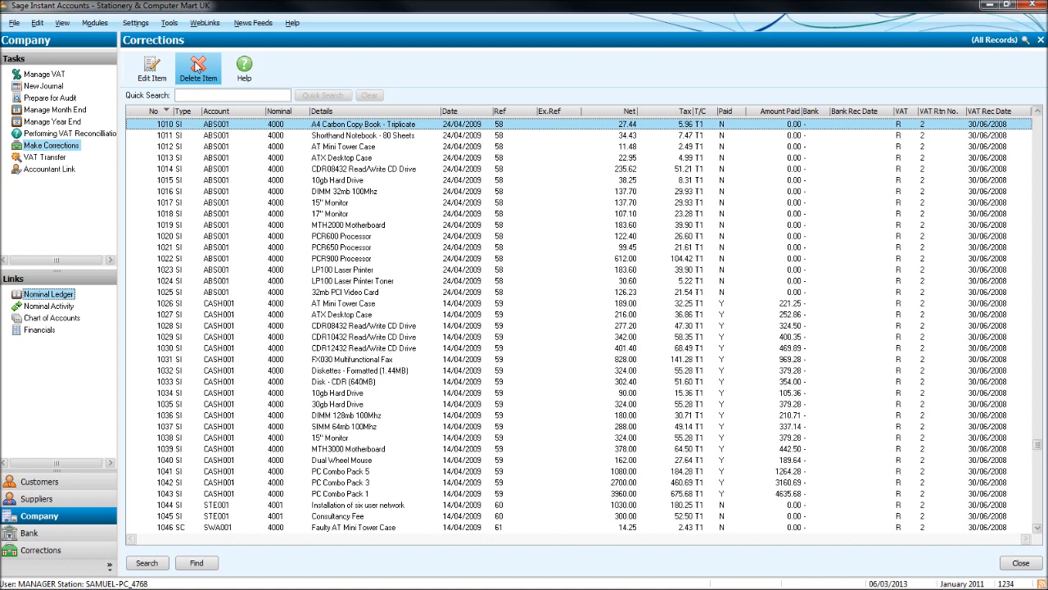
Edit transaction 1010, accepting the previous-year warning, and inspect the invoice reference.
{"action": "left_click", "coordinate": [152, 70]}
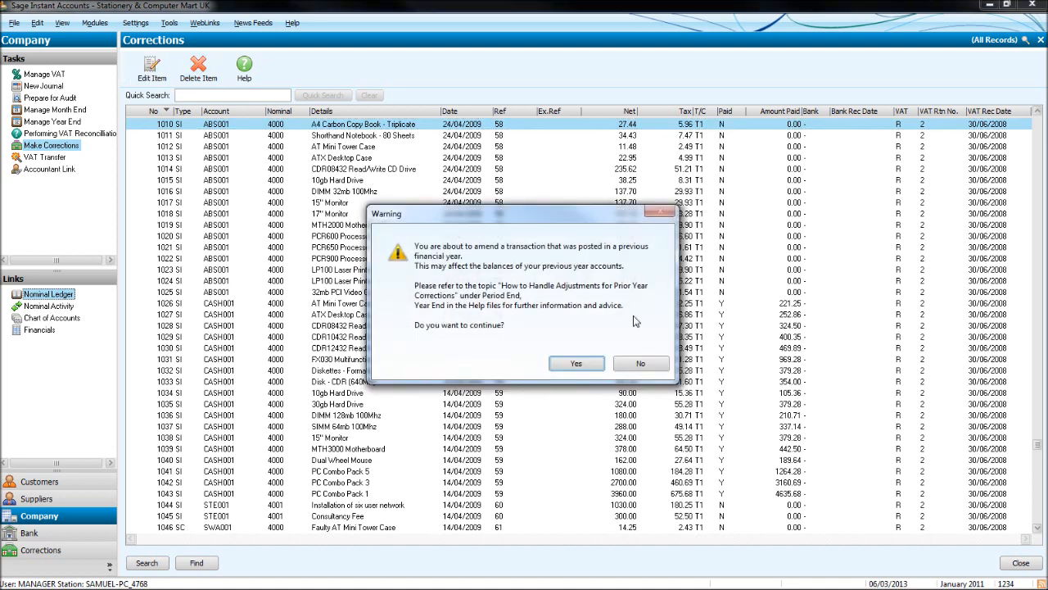
{"action": "left_click", "coordinate": [576, 363]}
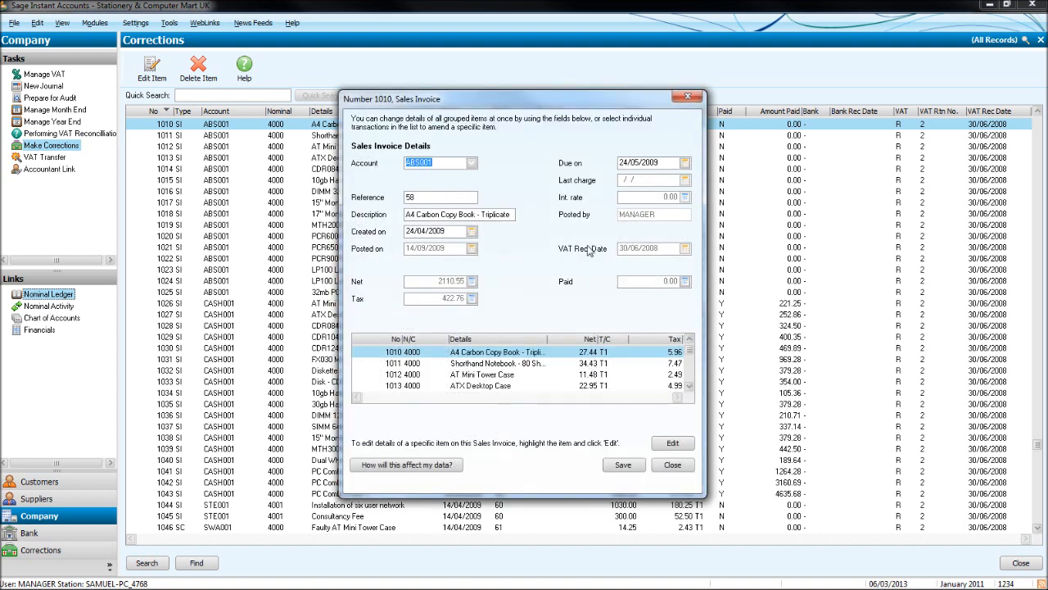
{"action": "left_click", "coordinate": [507, 215]}
{"action": "left_click", "coordinate": [434, 197]}
View the A4 Carbon Copy Book item line's details, then close item and invoice unchanged.
{"action": "left_click", "coordinate": [673, 443]}
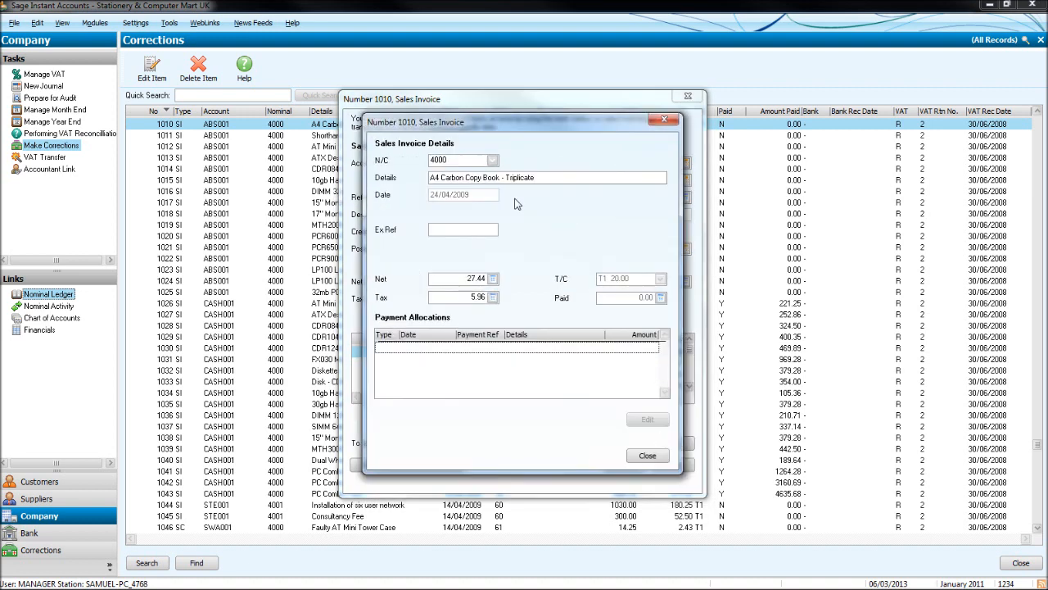
{"action": "left_click_drag", "start_coordinate": [538, 177], "coordinate": [434, 177]}
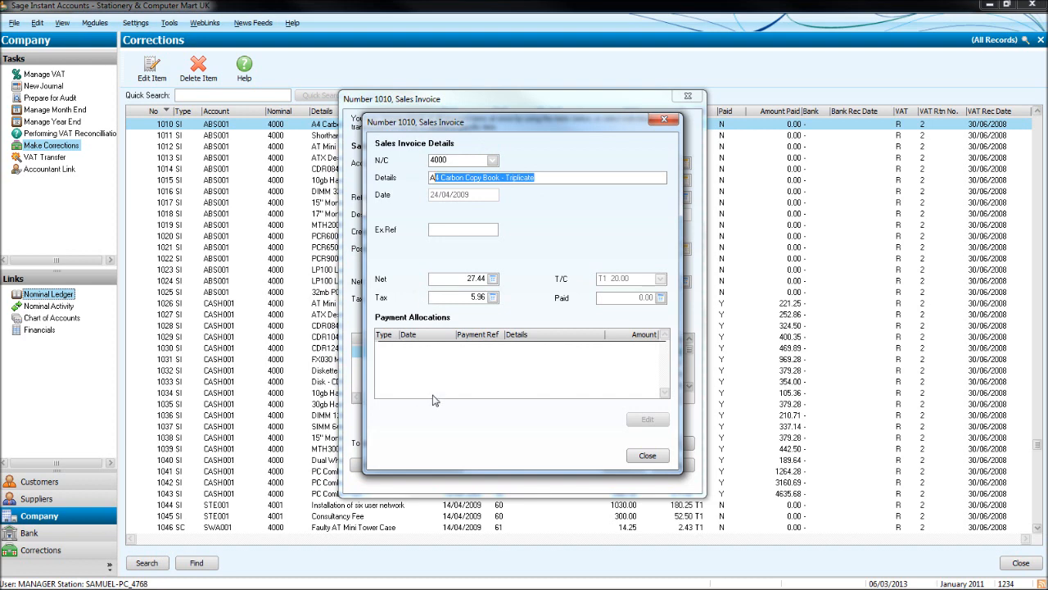
{"action": "left_click", "coordinate": [665, 121]}
{"action": "left_click", "coordinate": [688, 98]}
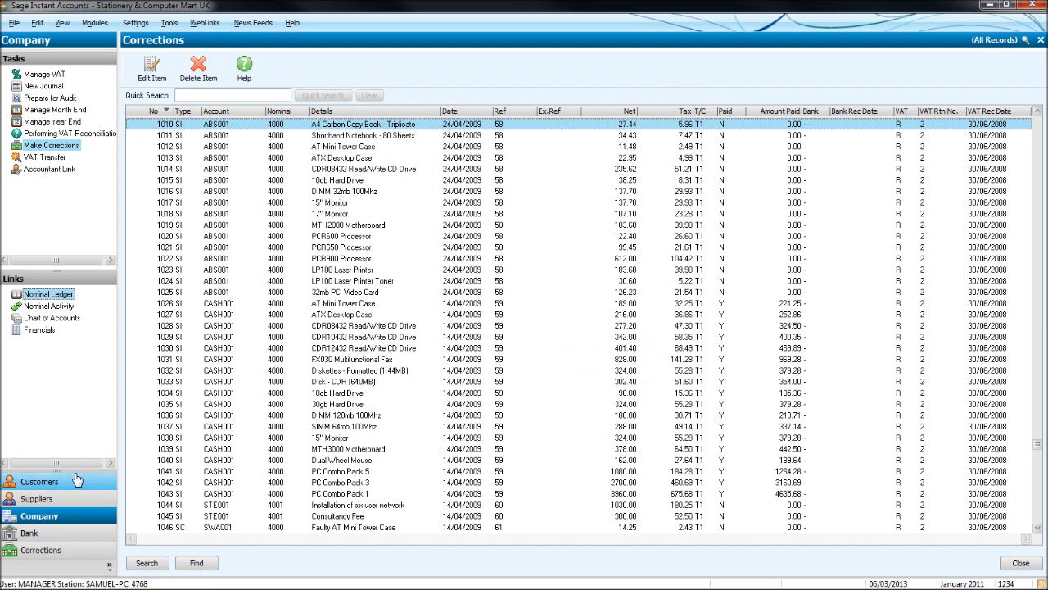
Show the activity of Nominal Ledger account 7000 Gross Wages.
{"action": "left_click", "coordinate": [39, 515]}
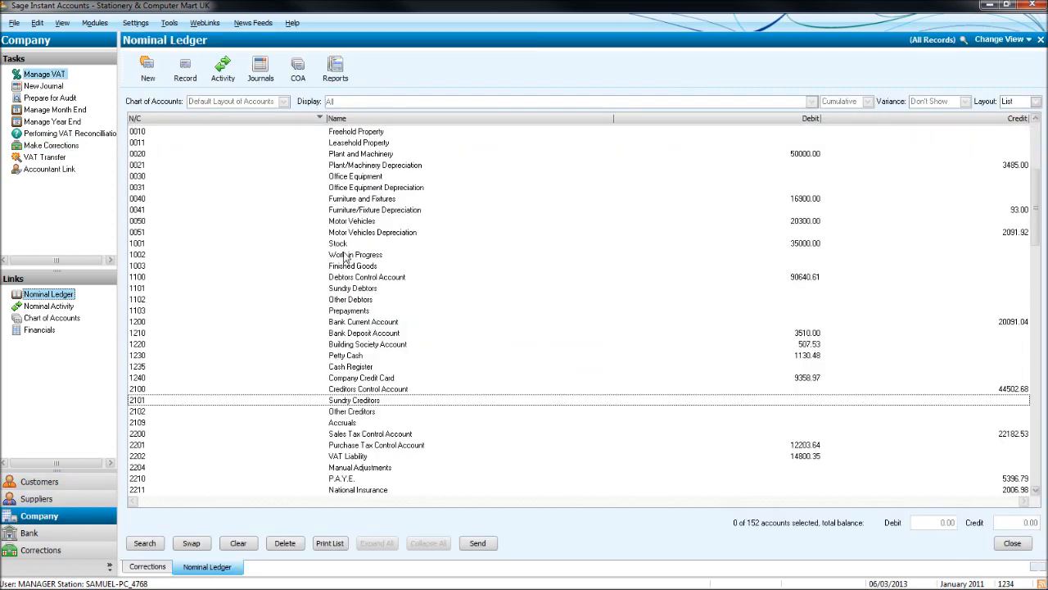
{"action": "scroll", "coordinate": [344, 258], "scroll_direction": "down", "scroll_amount": 10}
{"action": "scroll", "coordinate": [437, 393], "scroll_direction": "down", "scroll_amount": 5}
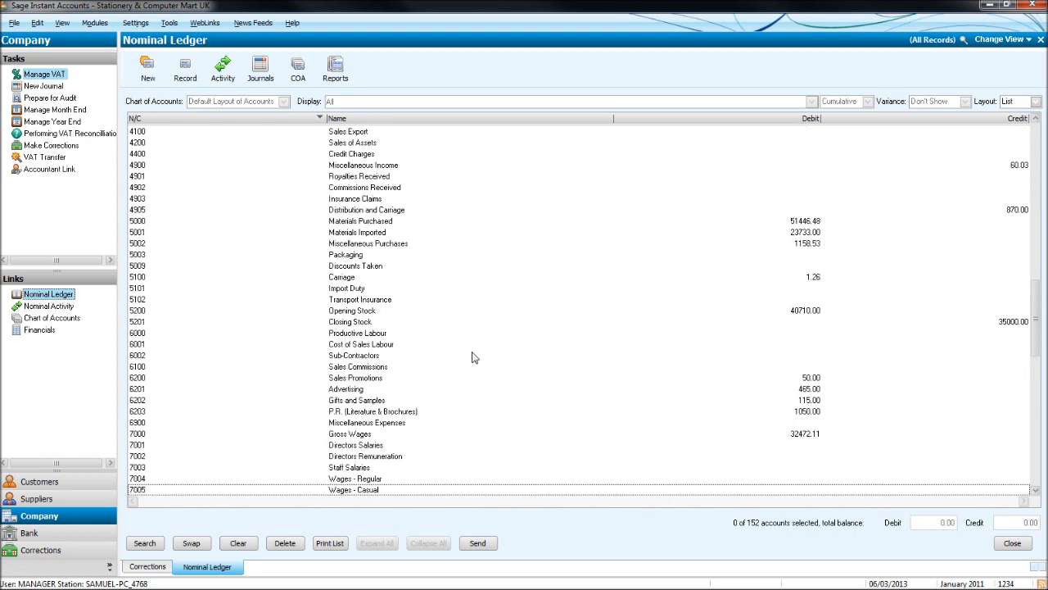
{"action": "double_click", "coordinate": [426, 411]}
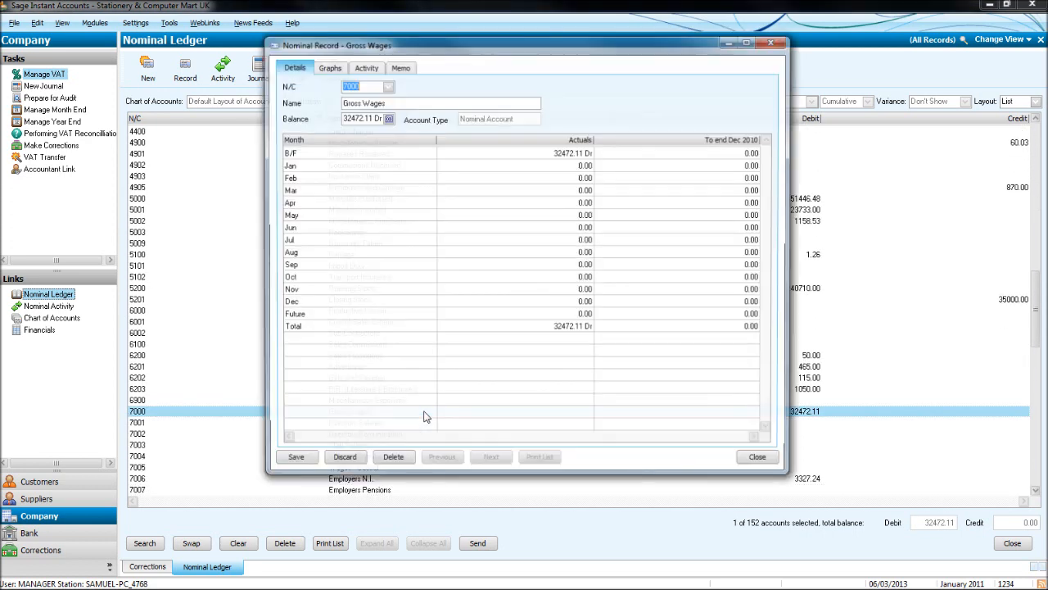
{"action": "left_click", "coordinate": [365, 65]}
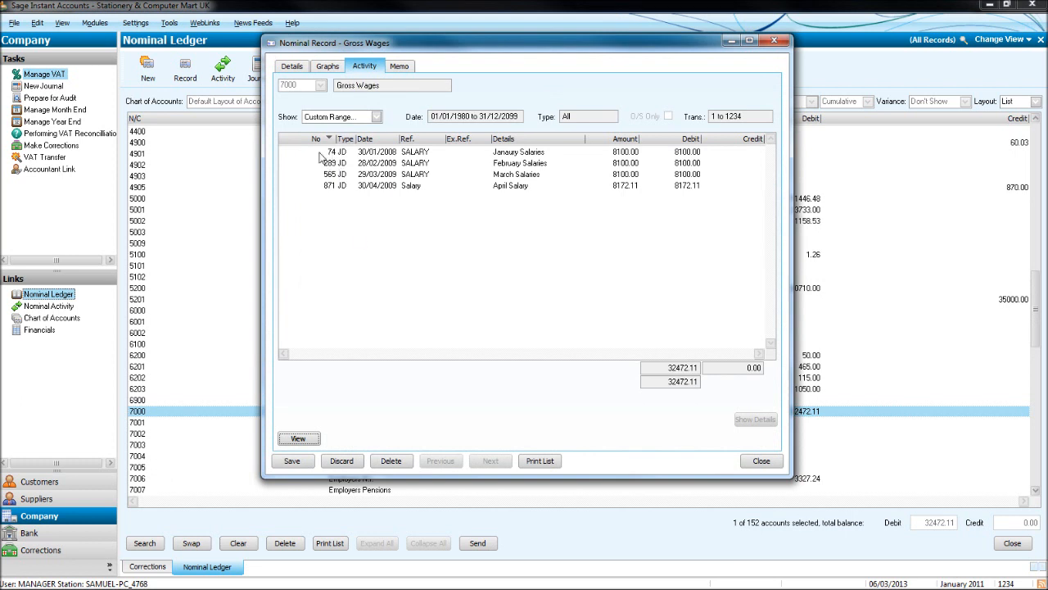
Select journal 74 January Salaries, close the record and switch to Corrections.
{"action": "left_click", "coordinate": [327, 154]}
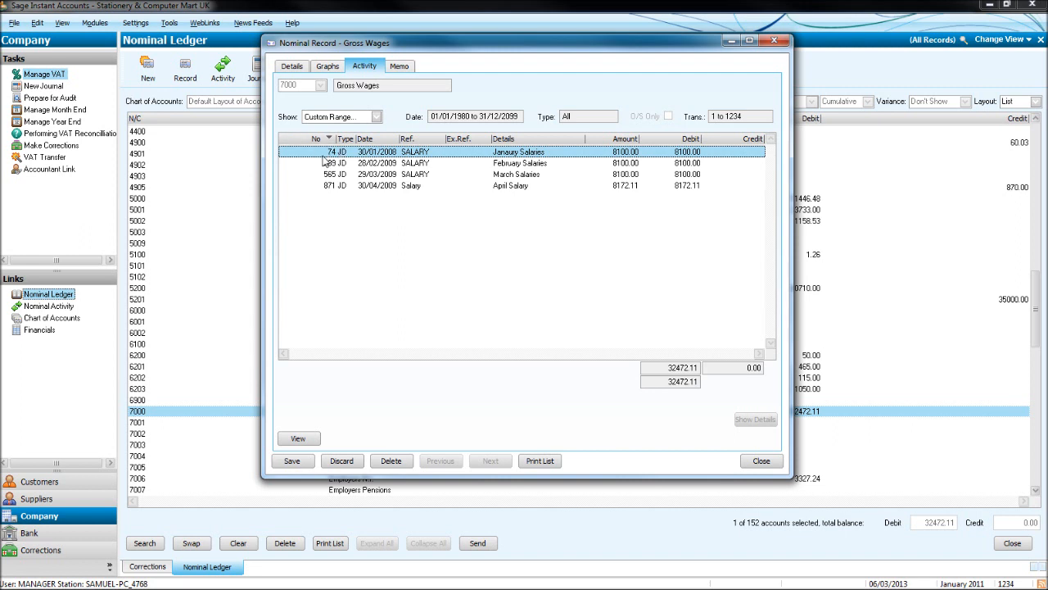
{"action": "left_click", "coordinate": [774, 41]}
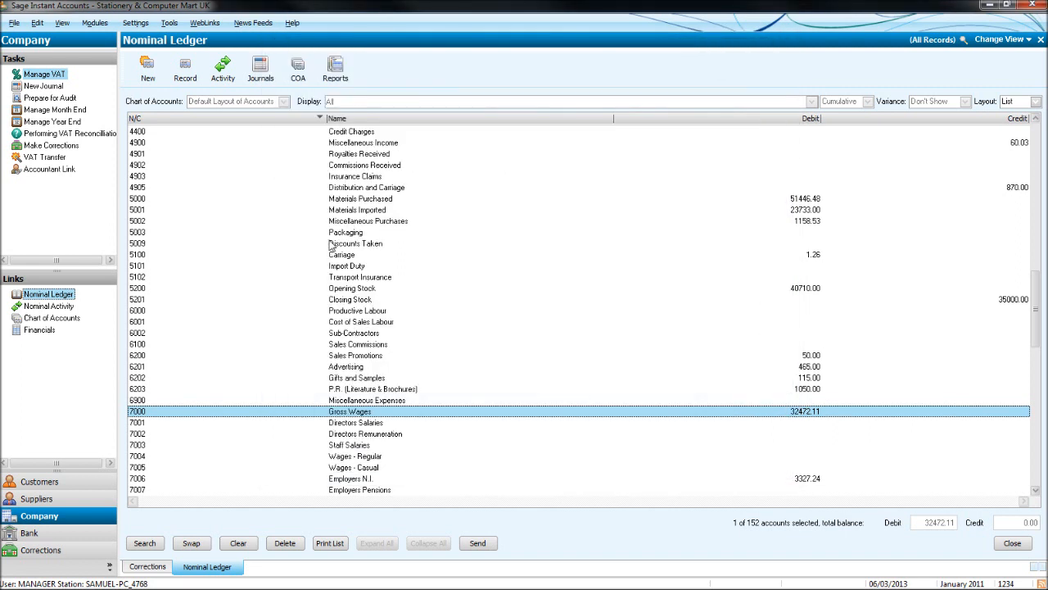
{"action": "left_click", "coordinate": [85, 554]}
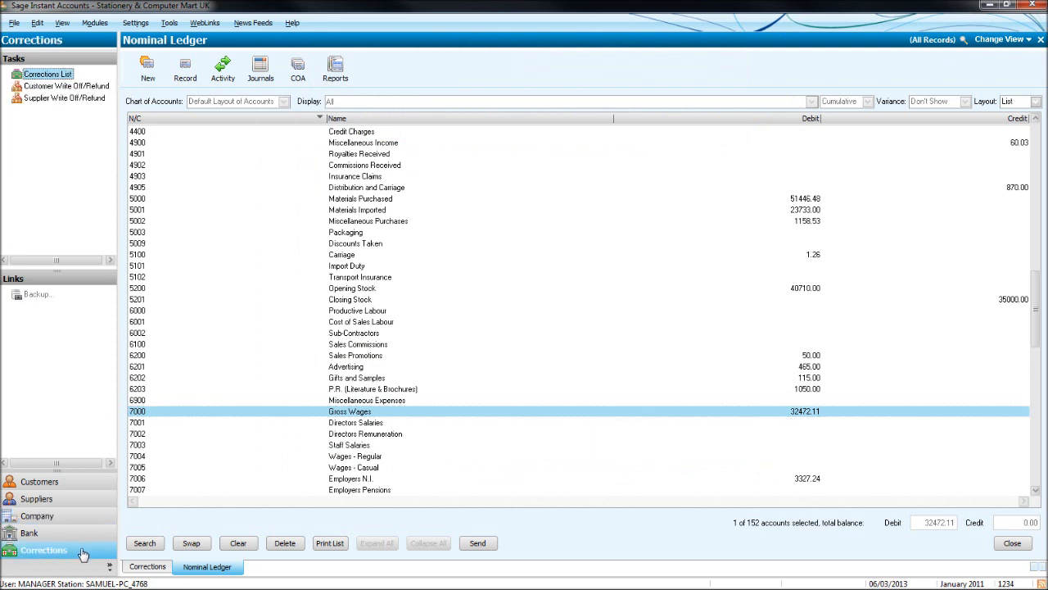
Close the Corrections and Nominal Ledger windows and reopen the full corrections list.
{"action": "left_click", "coordinate": [148, 566]}
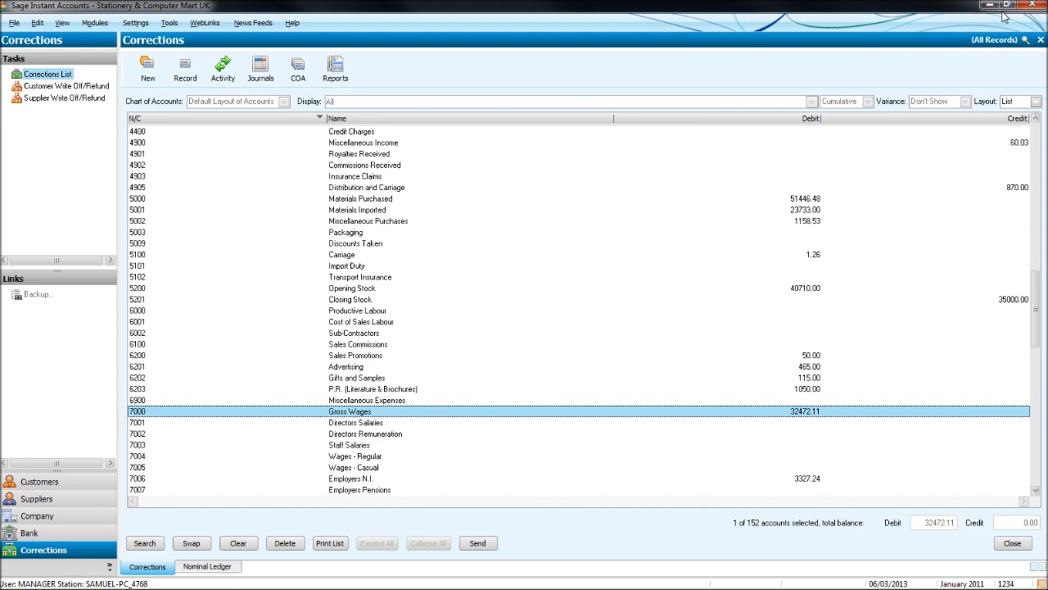
{"action": "left_click", "coordinate": [1041, 40]}
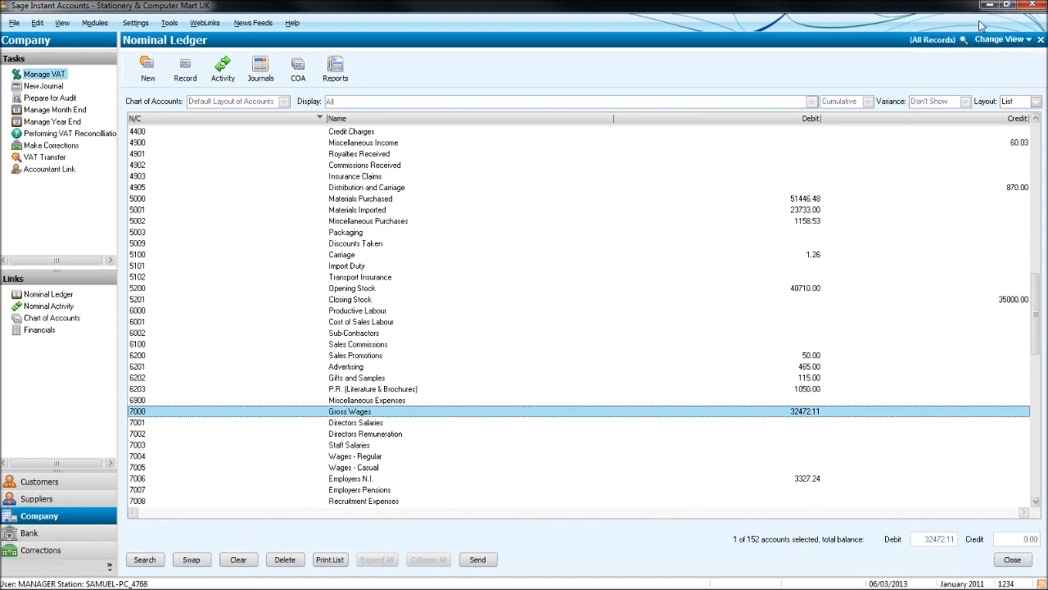
{"action": "left_click", "coordinate": [1041, 40]}
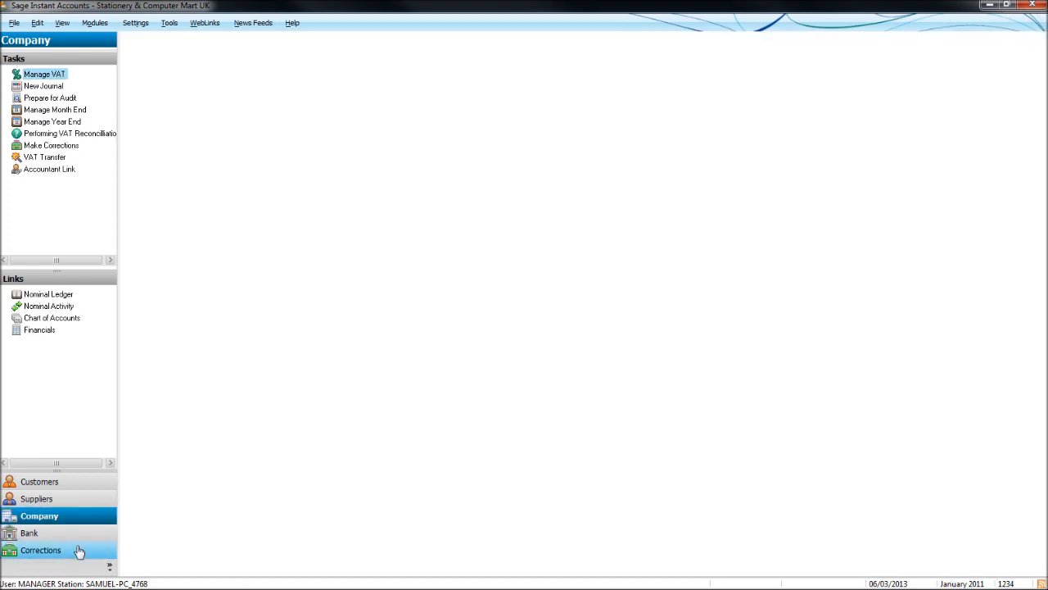
{"action": "left_click", "coordinate": [40, 549]}
Find transaction number 74, January Salaries, and dismiss the Find box.
{"action": "left_click", "coordinate": [197, 563]}
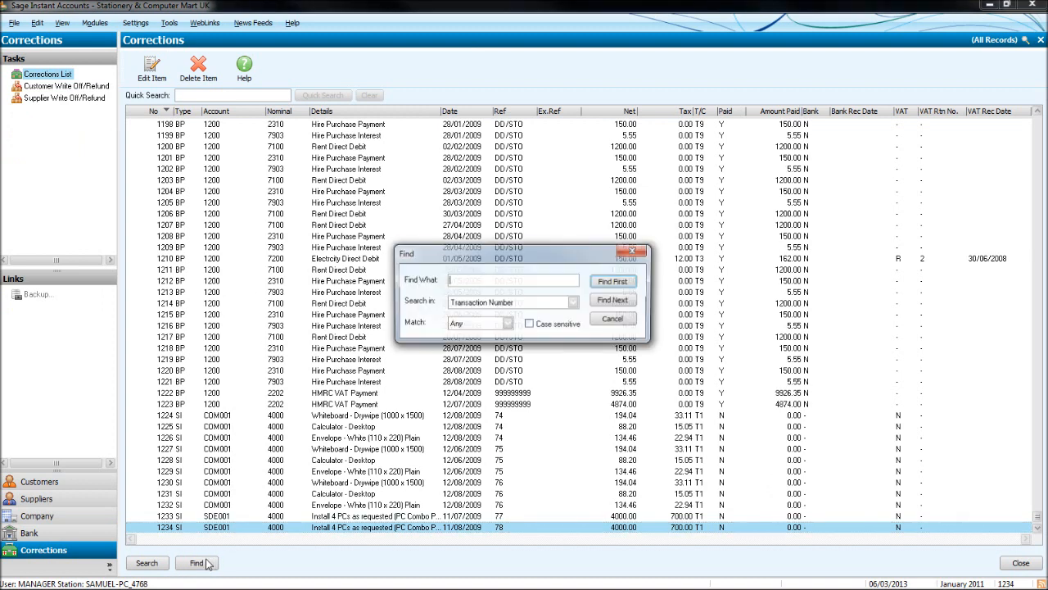
{"action": "type", "text": "74"}
{"action": "key", "text": "Return"}
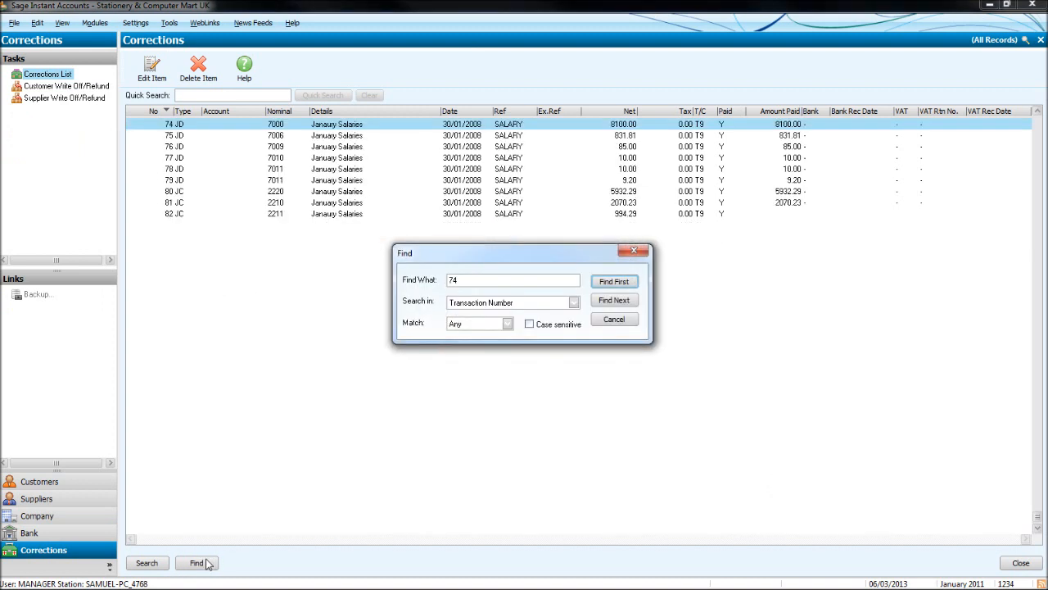
{"action": "left_click", "coordinate": [634, 251]}
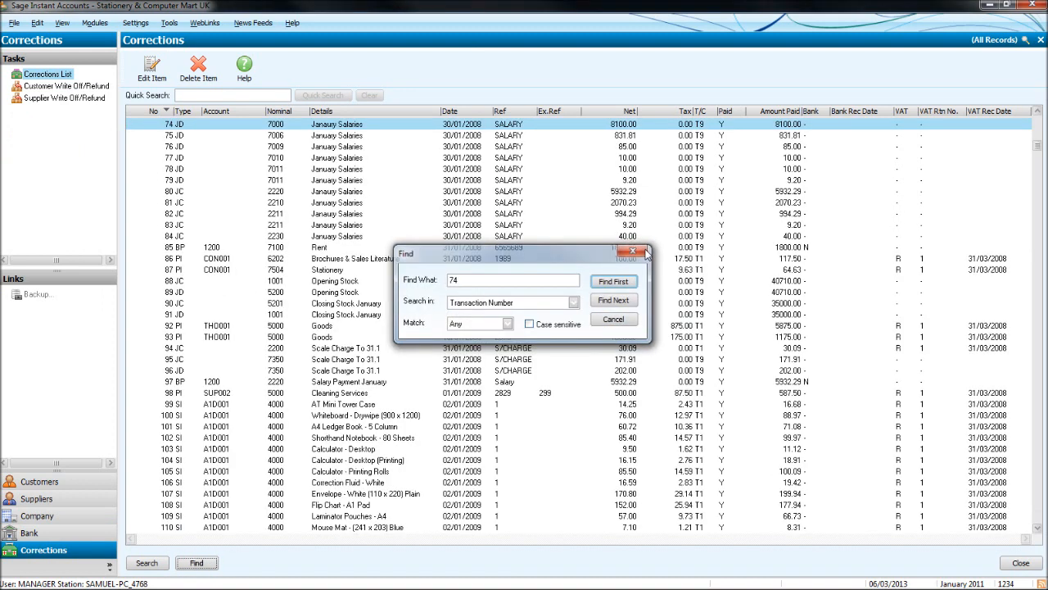